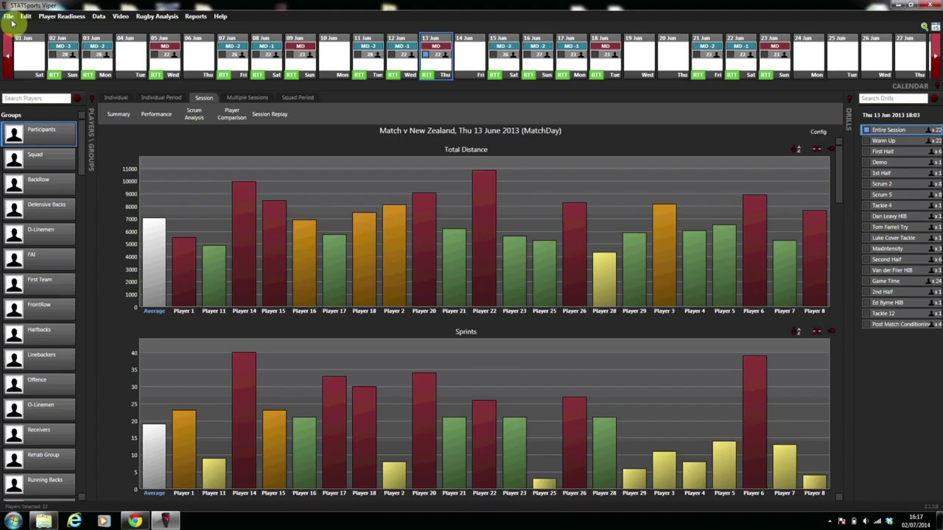
- Move the 3980_megalist file to an empty area in the middle of the desktop and return to STATSports Viper
left_click(897, 8)
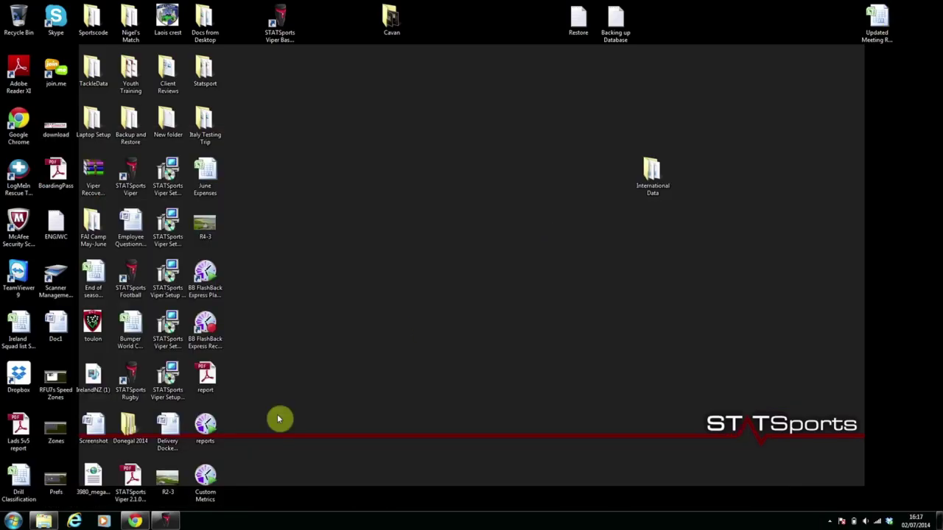
left_click_drag(92, 476, 473, 287)
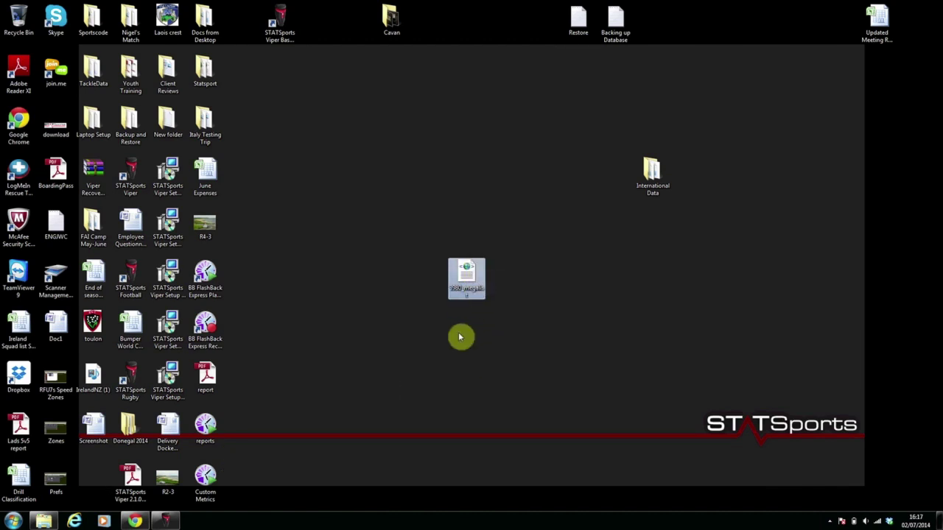
left_click(166, 521)
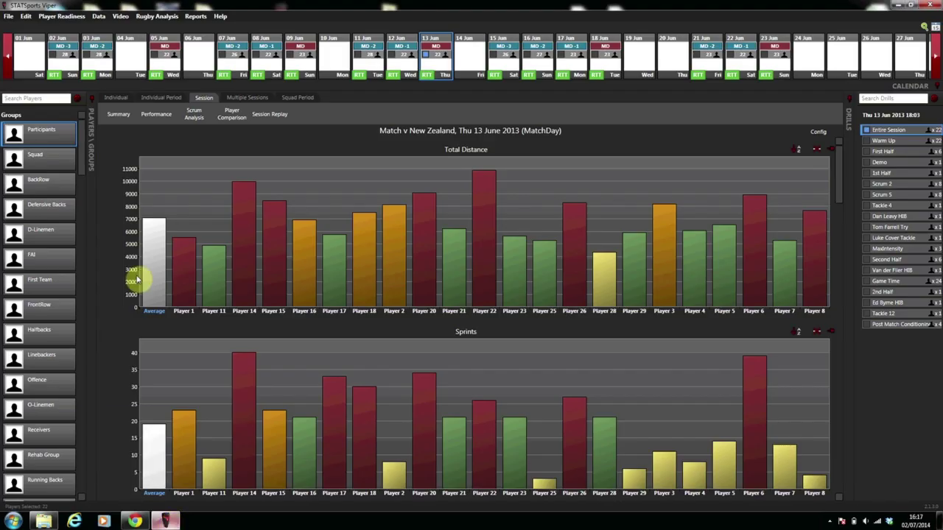
- Open the 3980_megalist XML file from the desktop for tag import
left_click(10, 17)
left_click(28, 77)
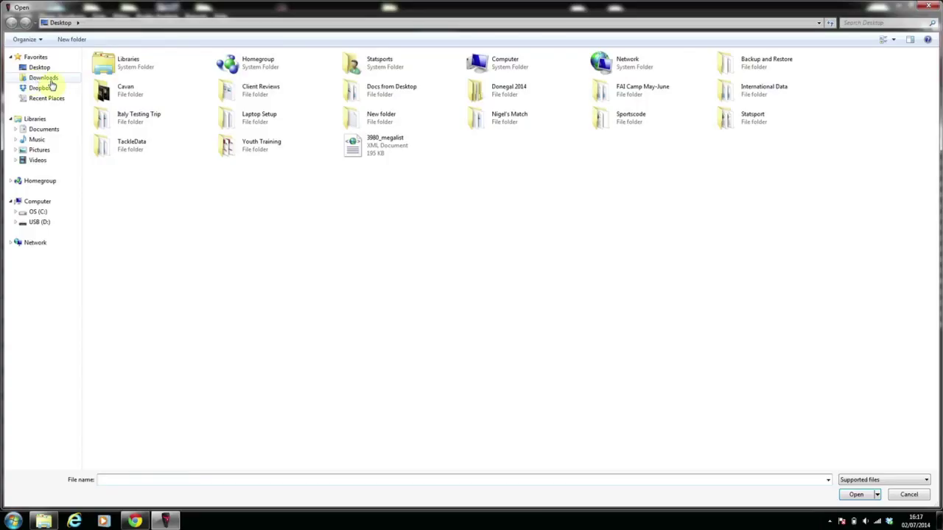
left_click(359, 149)
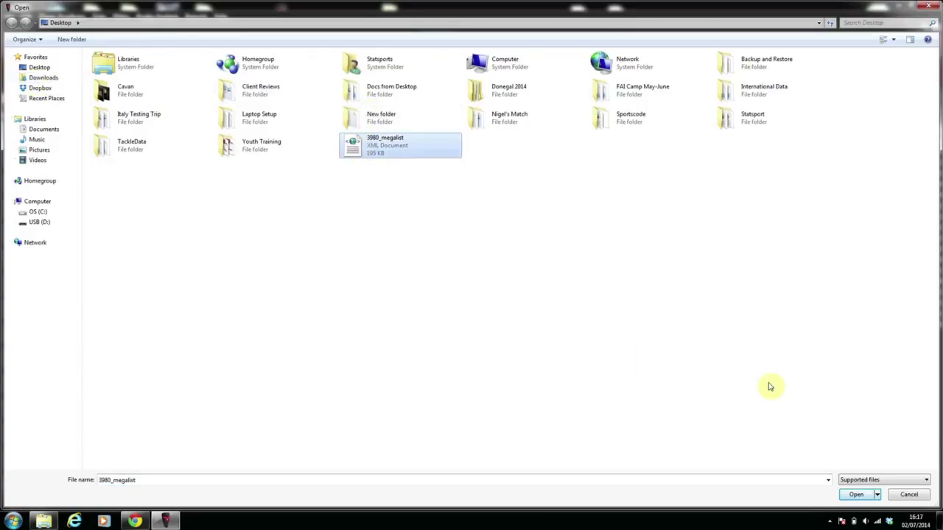
left_click(855, 494)
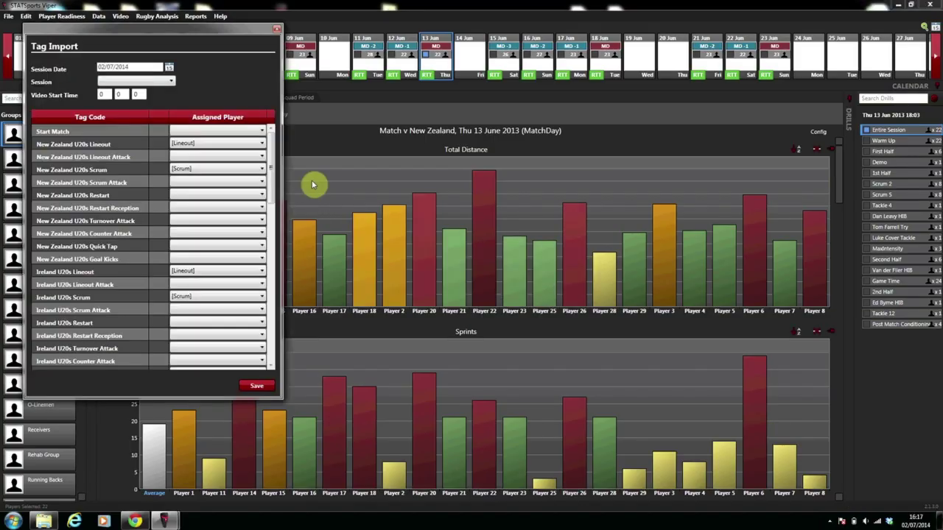
- Set the tag import's session date to 13/06/2013 for the Match v New Zealand session
left_click(107, 68)
left_click(129, 67)
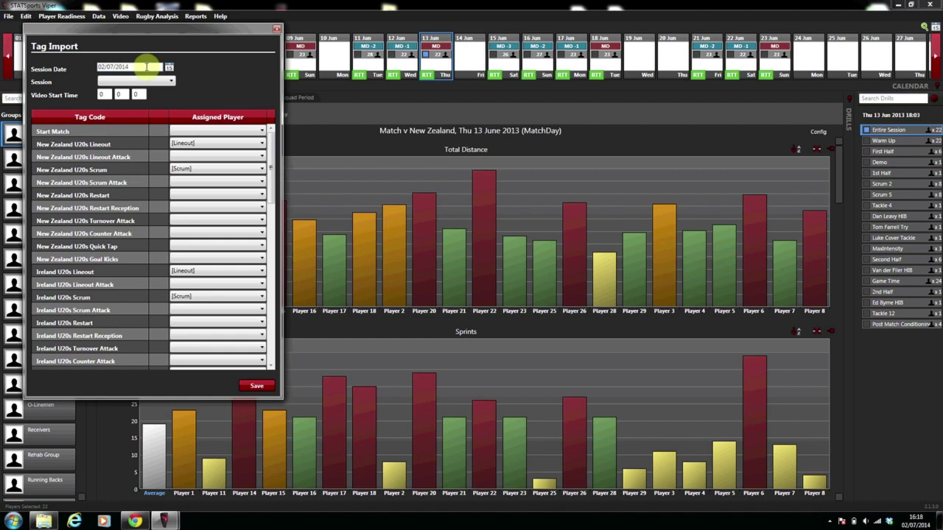
left_click(169, 67)
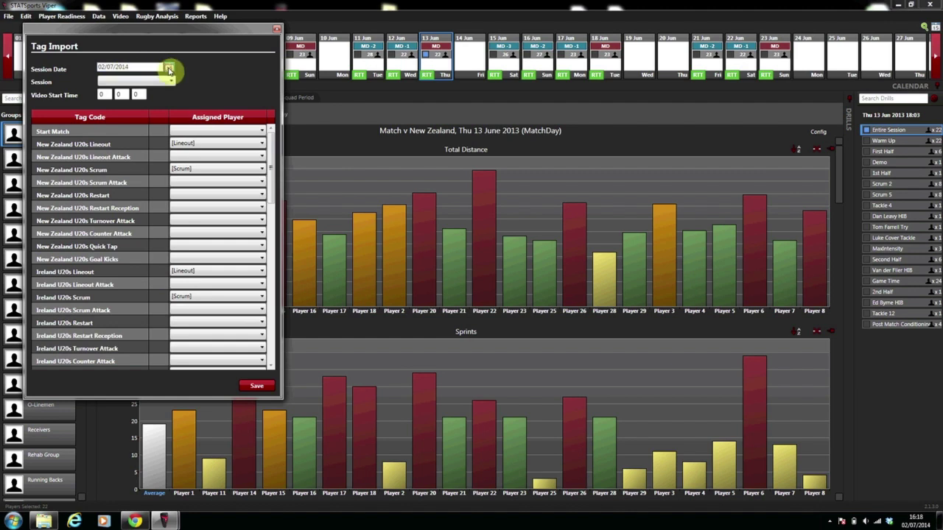
left_click(107, 81)
left_click(108, 81)
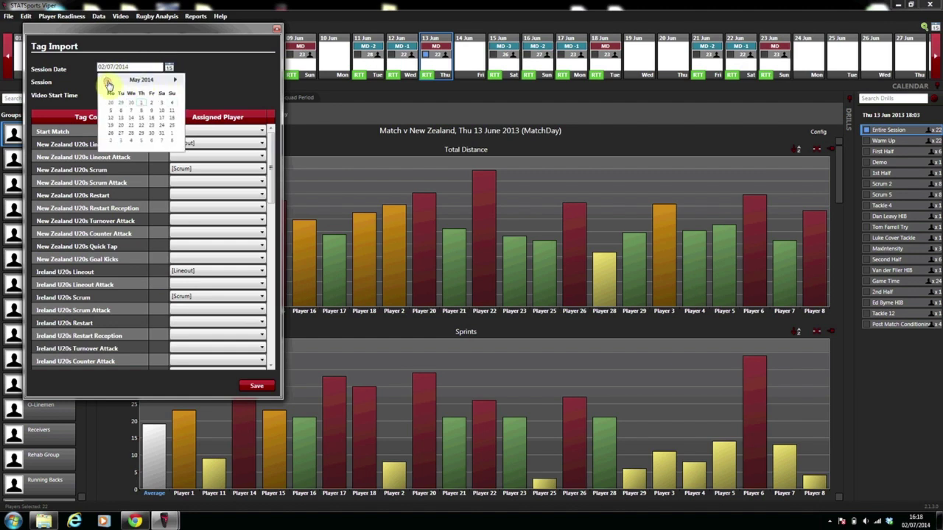
left_click(108, 80)
left_click(108, 80)
left_click(107, 80)
left_click(108, 80)
left_click(107, 81)
left_click(108, 80)
left_click(108, 80)
left_click(107, 80)
left_click(108, 80)
left_click(108, 80)
left_click(108, 81)
left_click(143, 119)
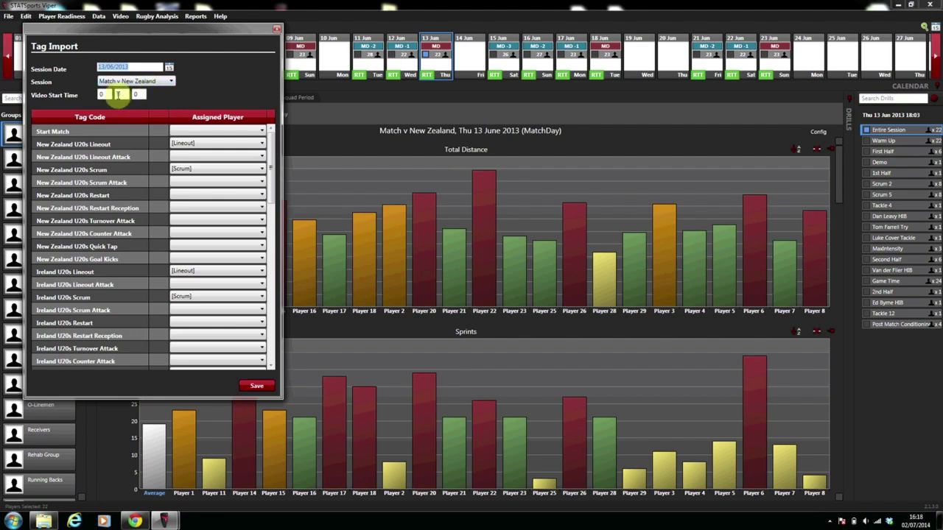
- Set the video start time to 18:46:53
left_click(108, 94)
left_click(107, 94)
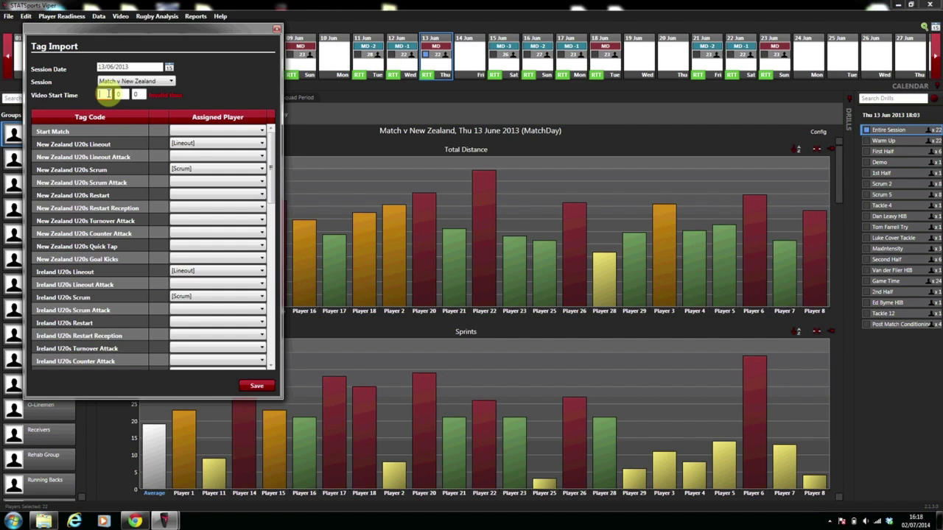
type("18")
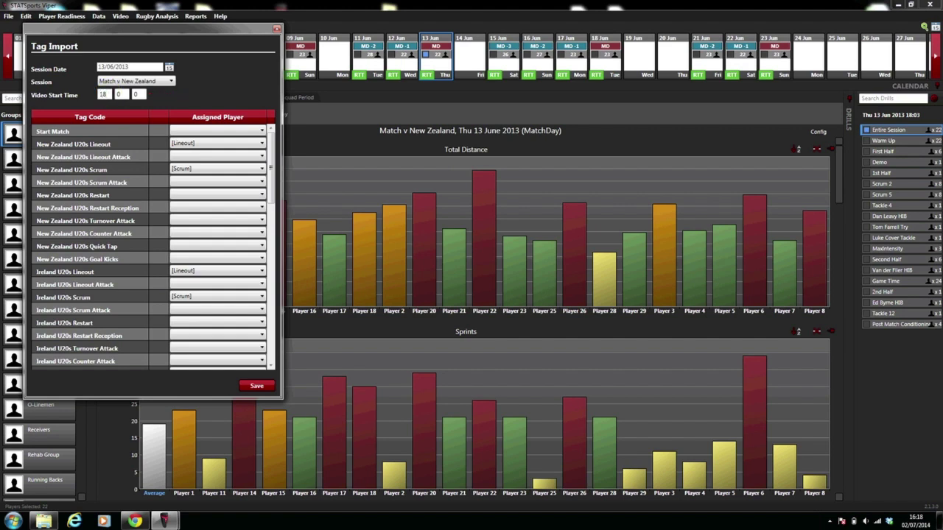
double_click(105, 93)
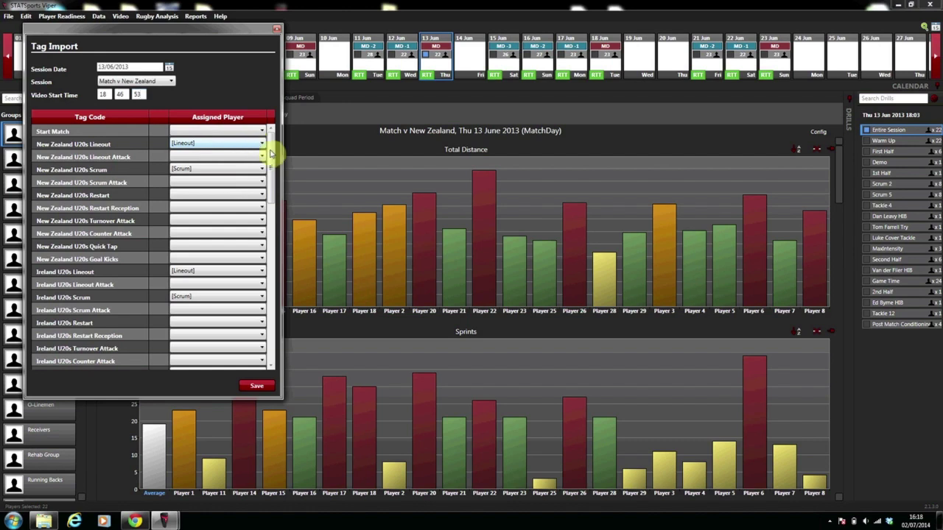
- Reassign the tag code linked to Player 29 to Player 1
left_click_drag(271, 153, 282, 269)
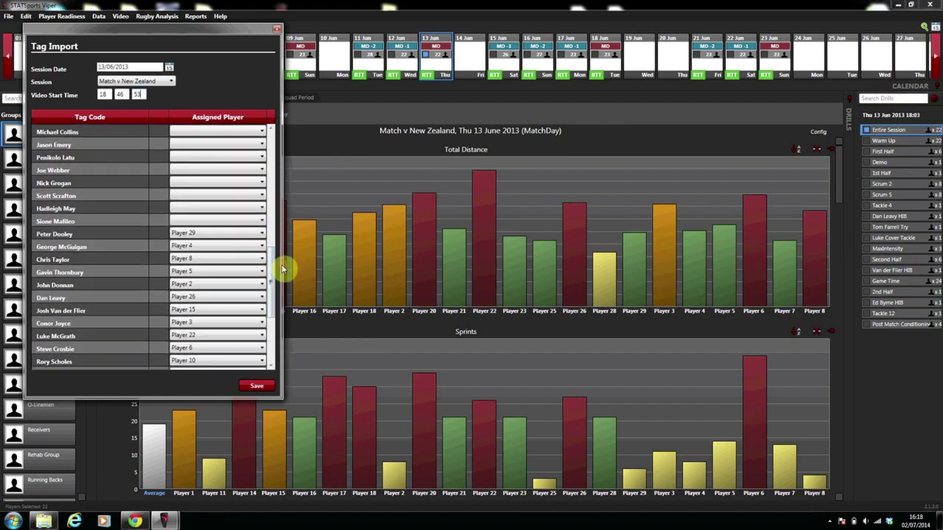
left_click(234, 237)
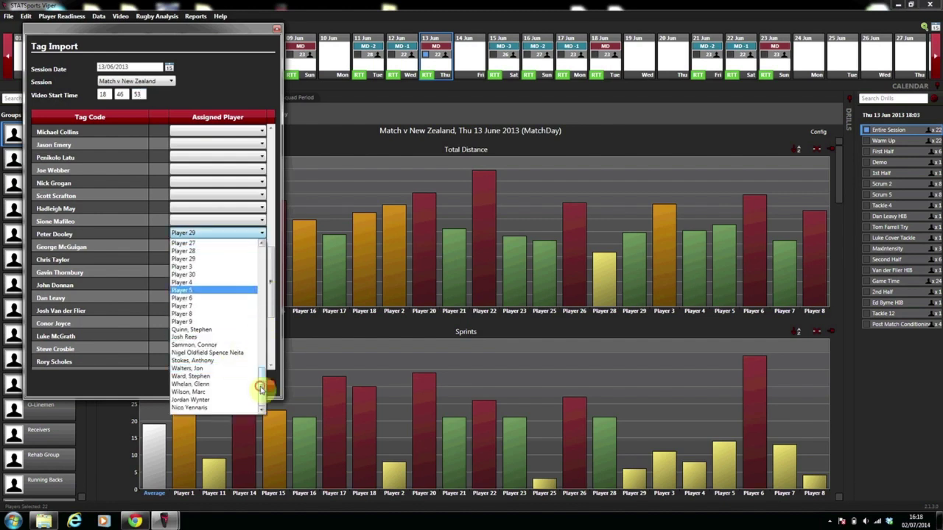
left_click_drag(261, 383, 264, 263)
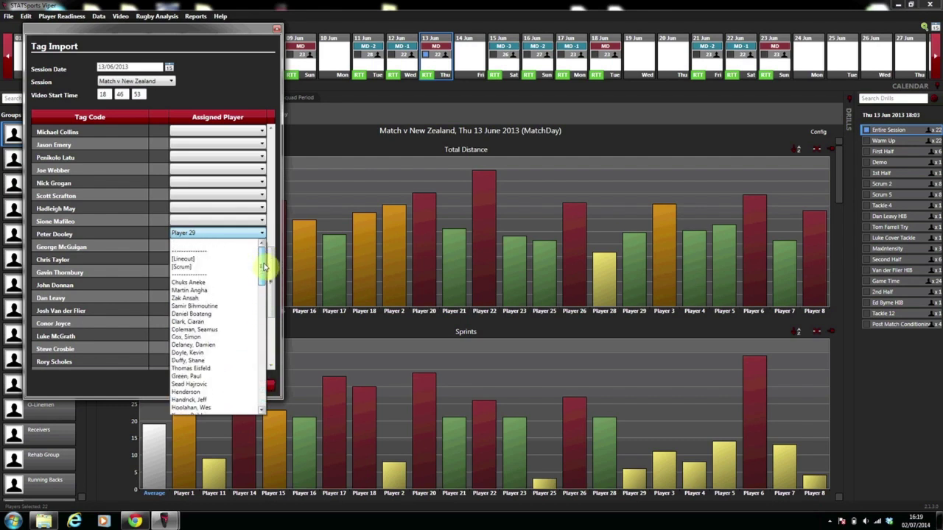
left_click_drag(265, 266, 263, 336)
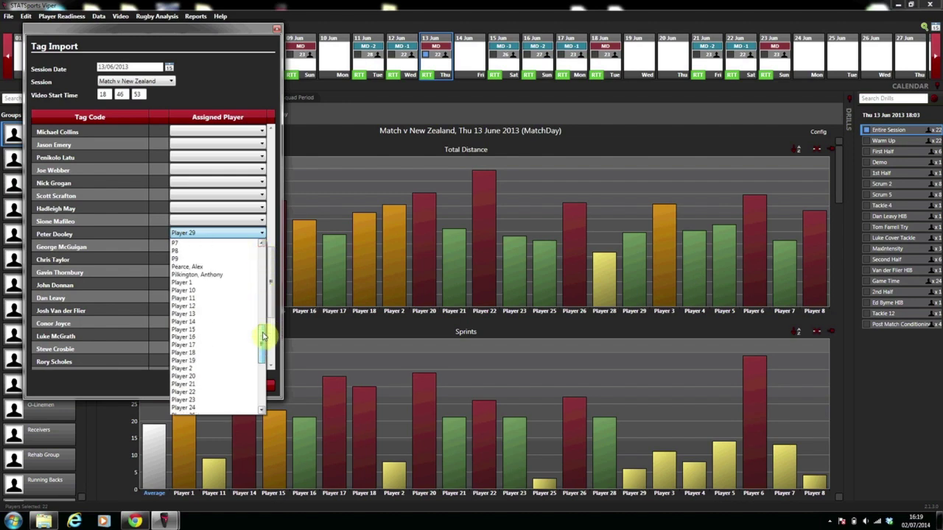
left_click(219, 275)
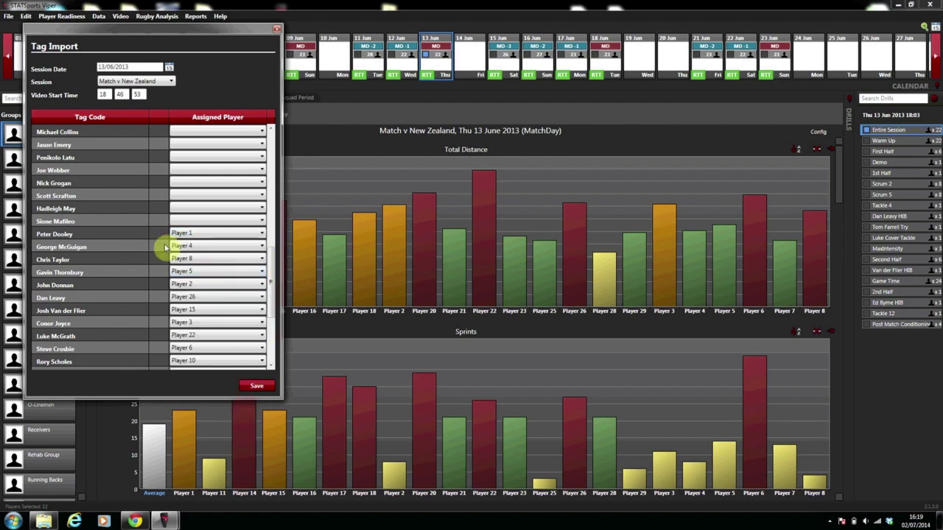
- Reassign the tag code linked to Player 4 to Player 2
left_click(185, 247)
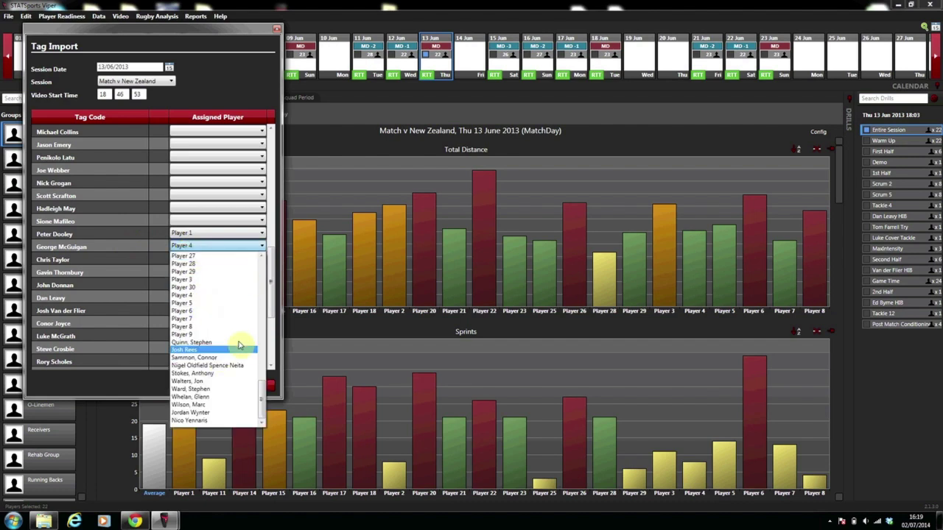
left_click_drag(262, 405, 258, 356)
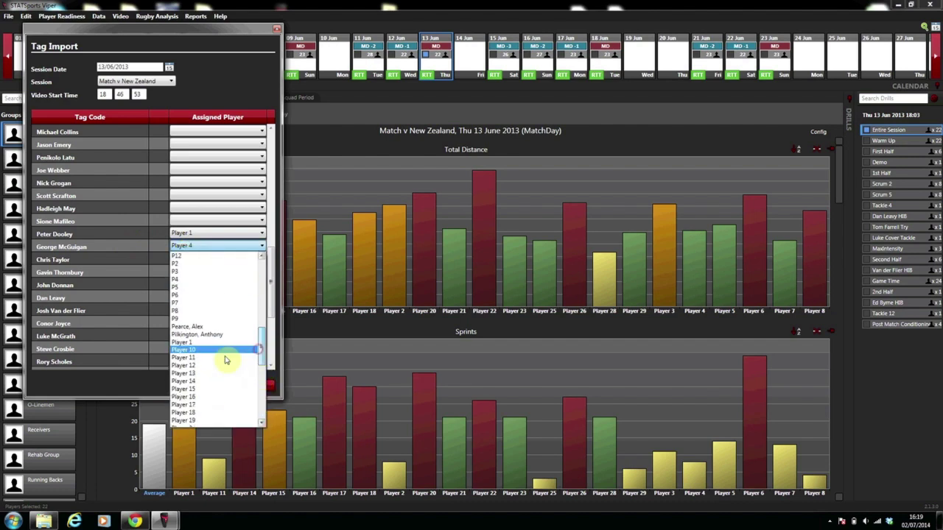
scroll(204, 347, "down", 2)
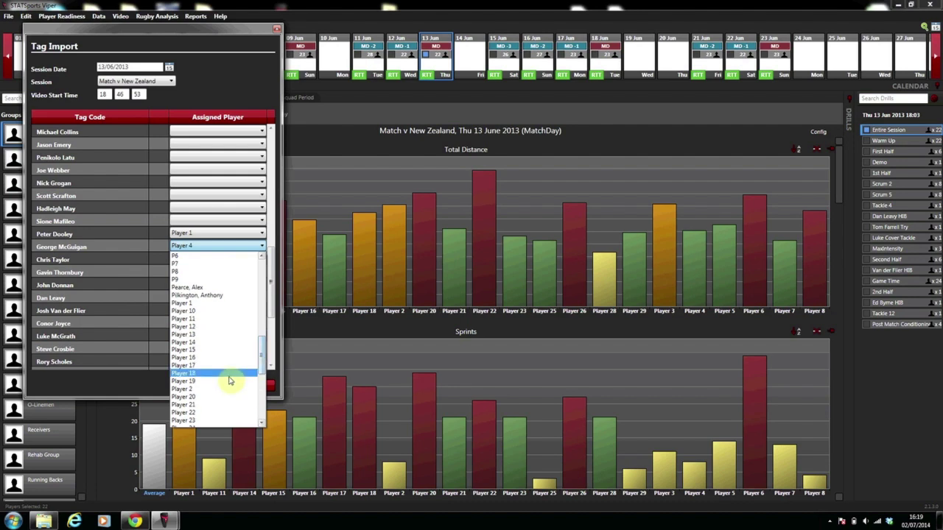
left_click(218, 388)
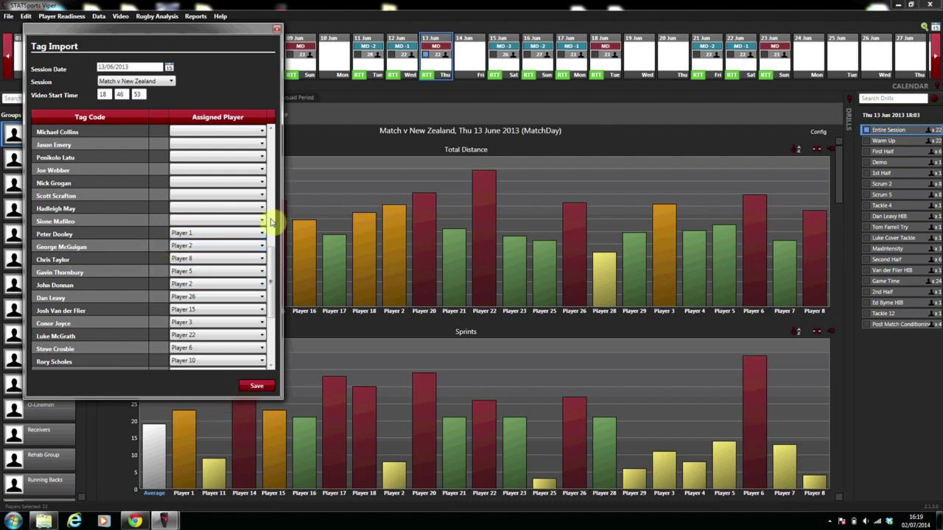
- Review the remaining player assignments and check the assignment options for the Ireland U20s Lineout tag code
left_click_drag(269, 267, 278, 323)
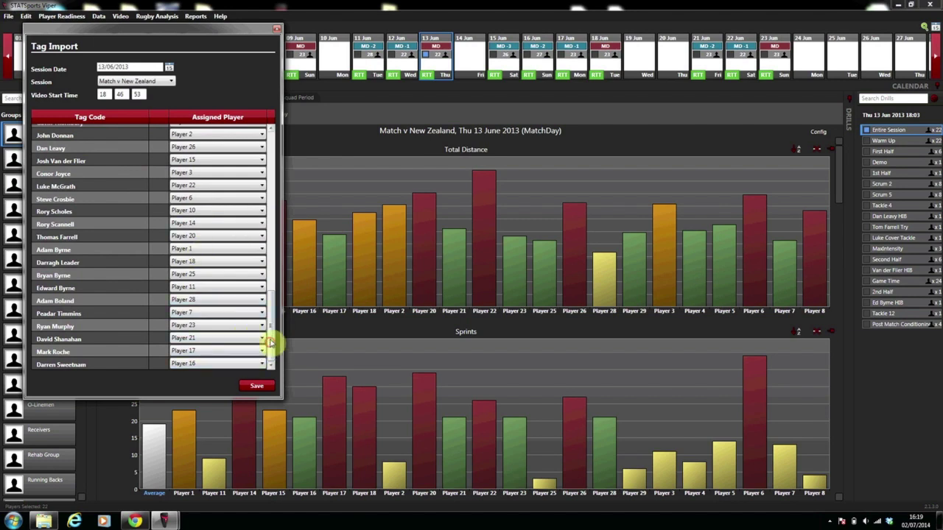
left_click_drag(270, 343, 273, 184)
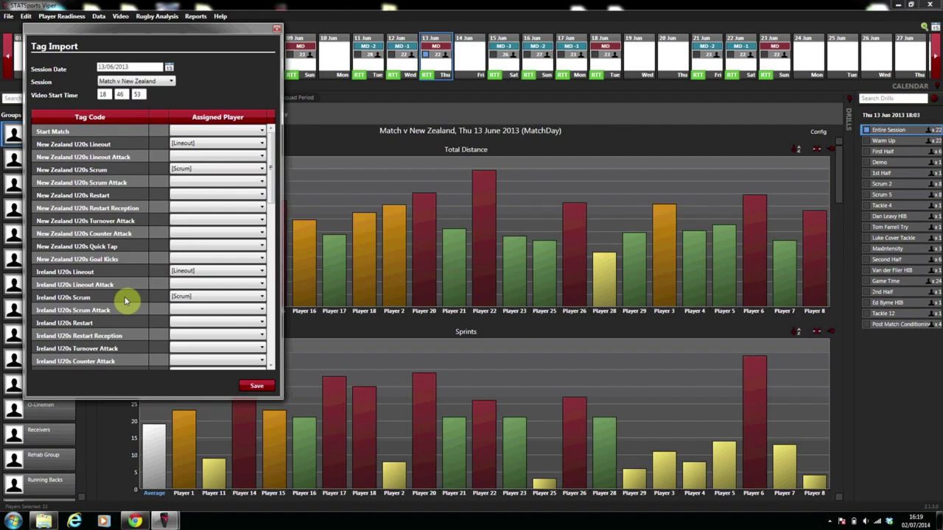
left_click(197, 271)
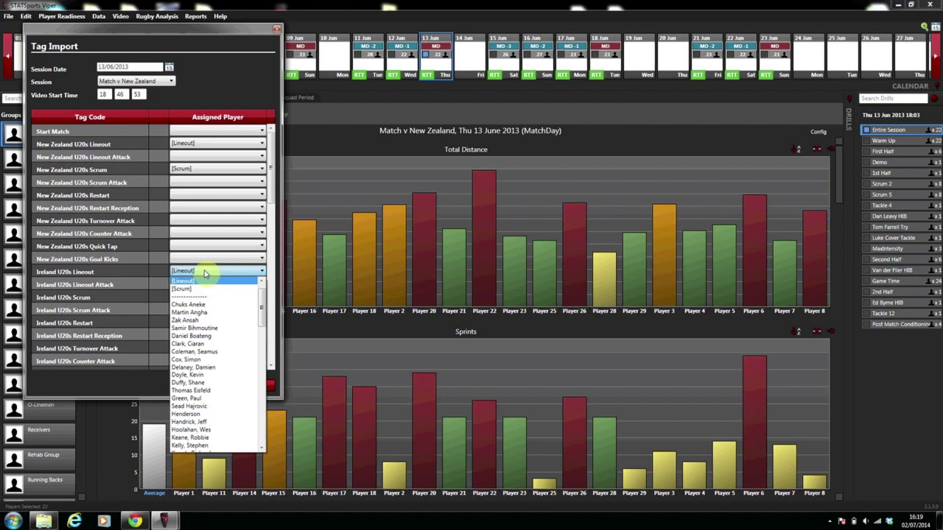
left_click(205, 274)
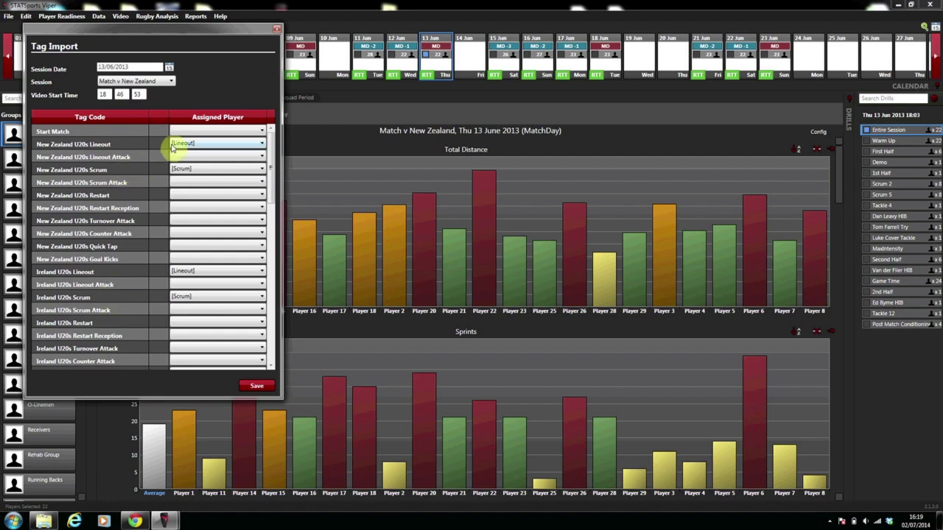
- Save the imported tags and close the Tag Import window
left_click(253, 388)
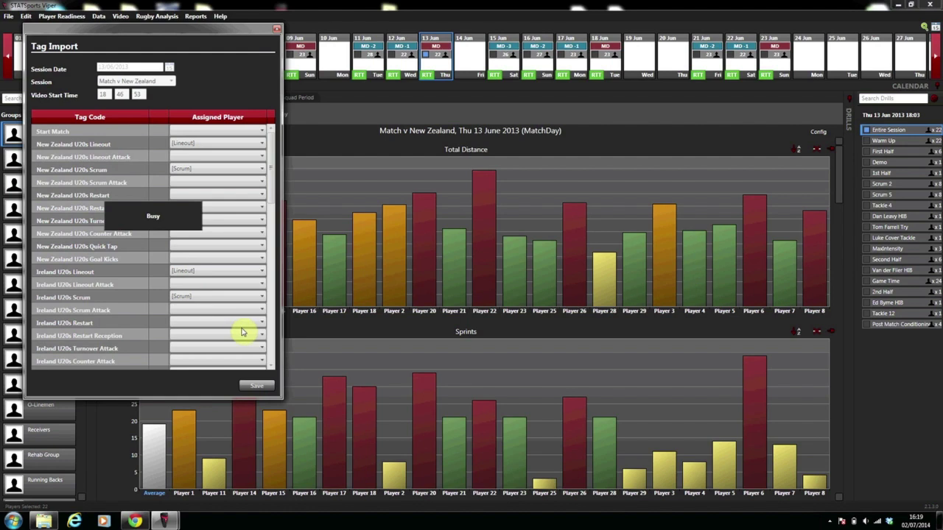
left_click(255, 385)
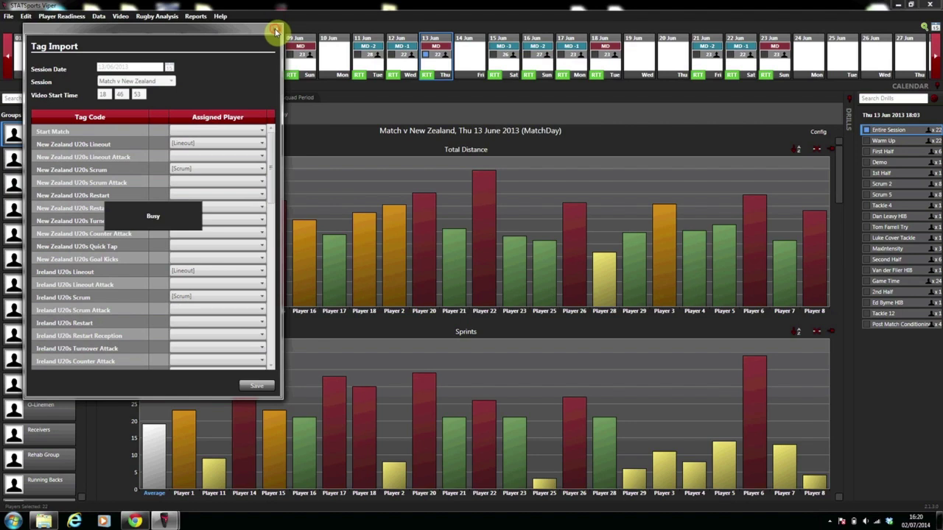
left_click(275, 30)
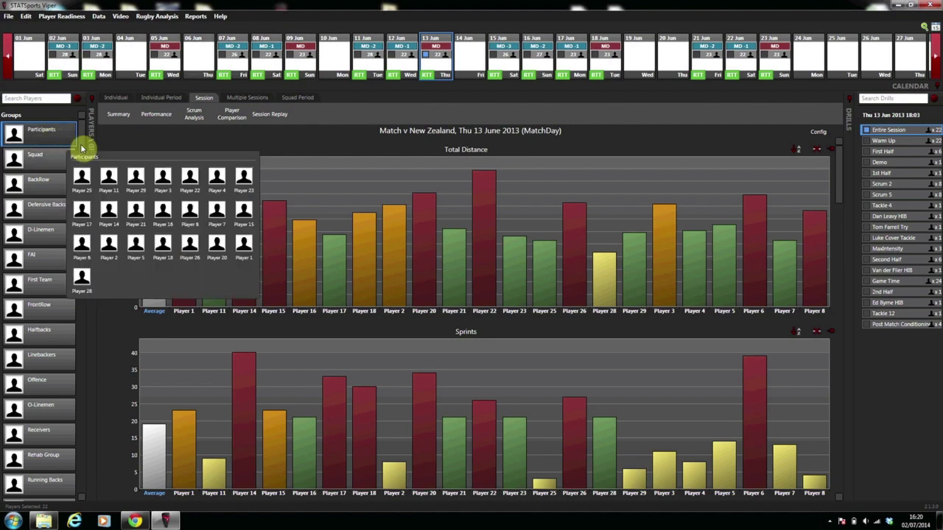
- Show the individual activity graph for Player 1 in the 13 June match session
left_click_drag(80, 148, 80, 248)
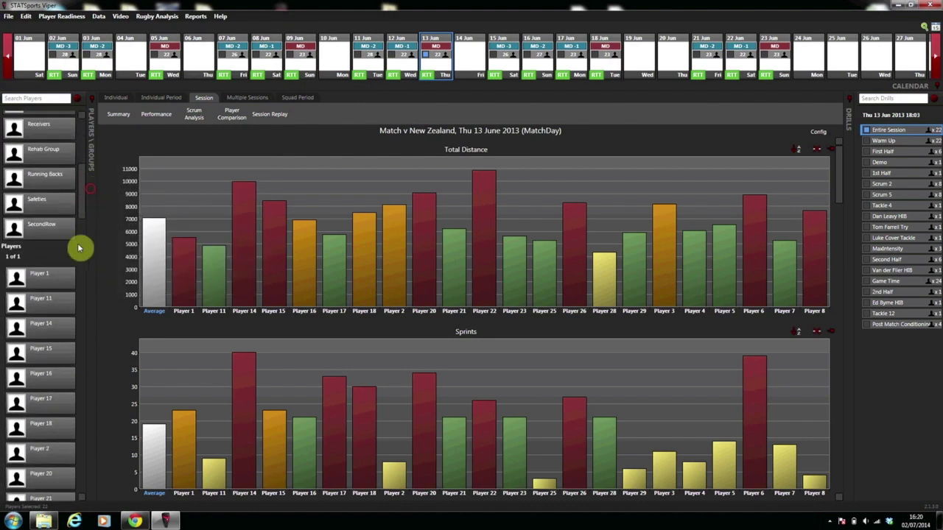
left_click(53, 286)
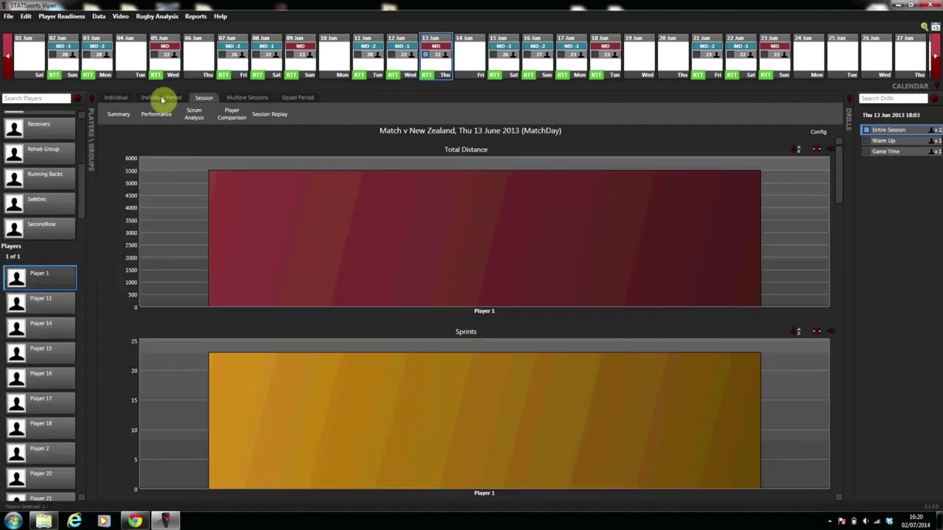
left_click(120, 97)
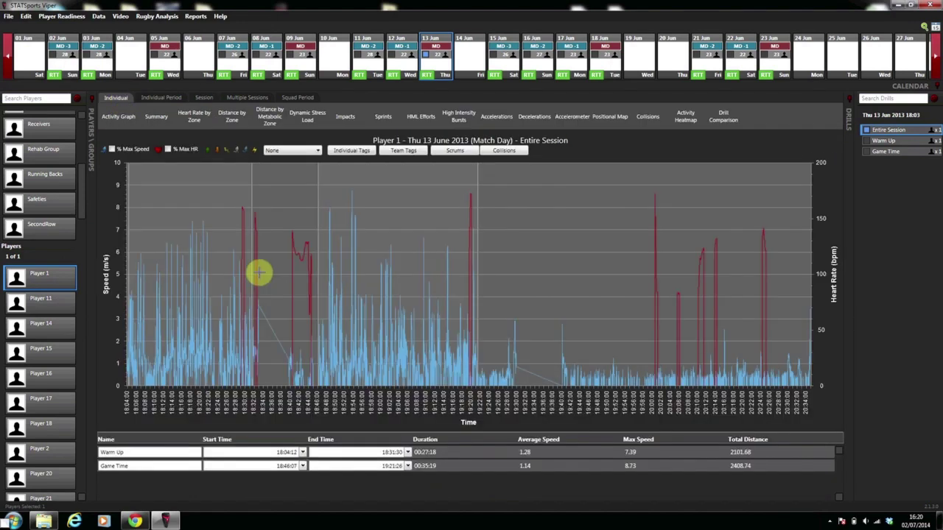
- Overlay the team tags and individual tags on the activity graph and narrow it to about 18:48 to 18:57
left_click(403, 150)
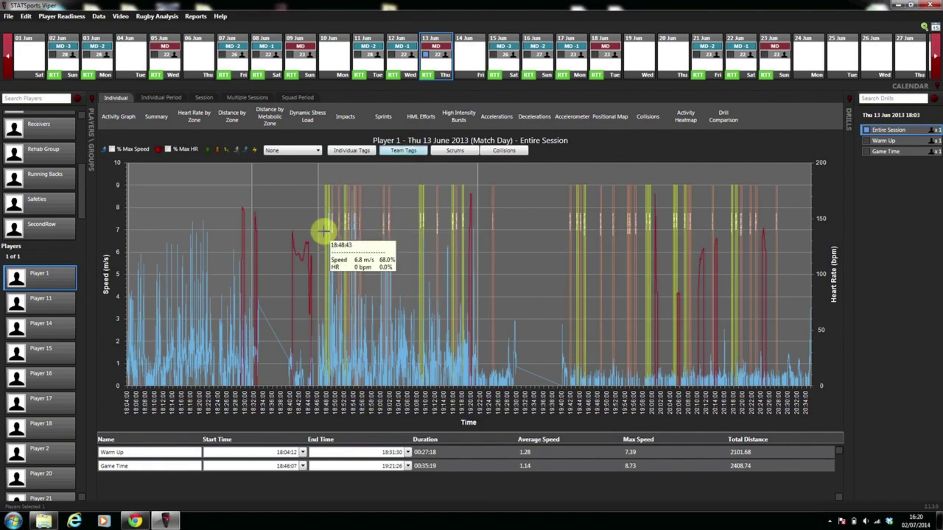
left_click(343, 152)
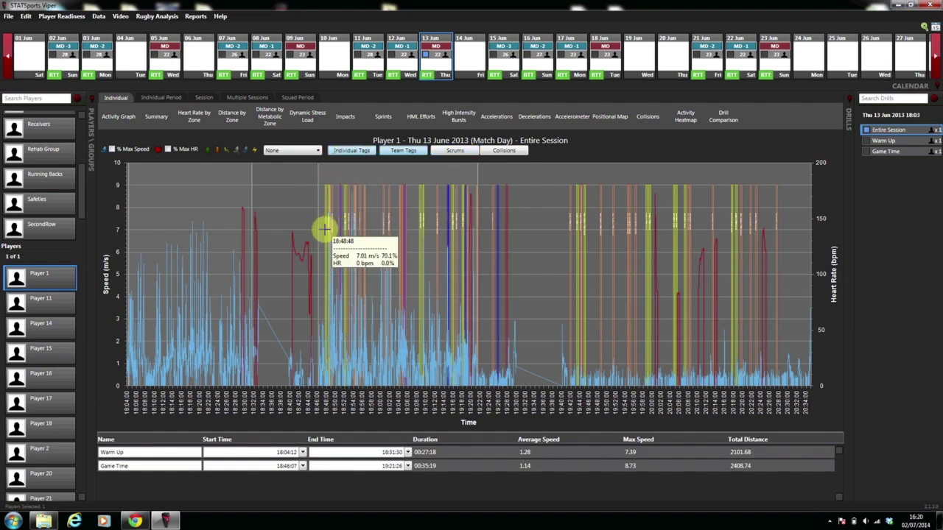
left_click_drag(322, 228, 408, 224)
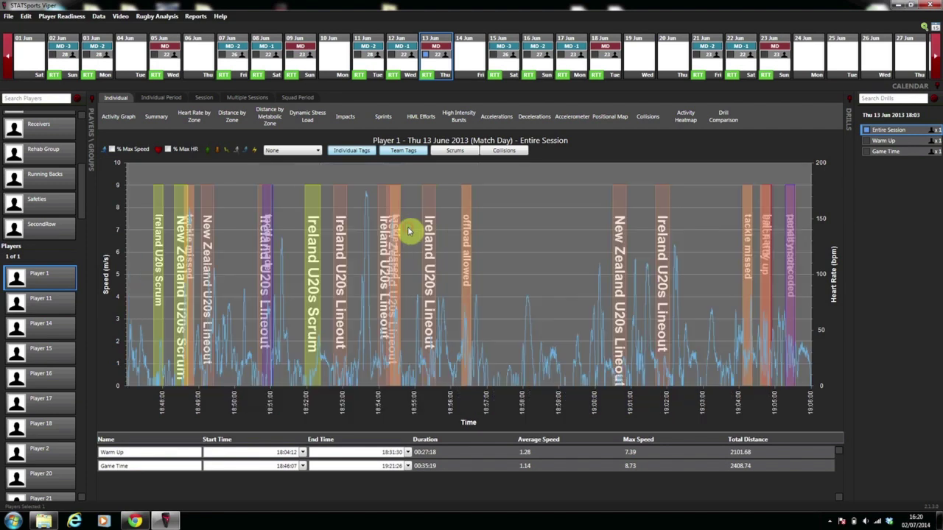
left_click_drag(152, 244, 479, 238)
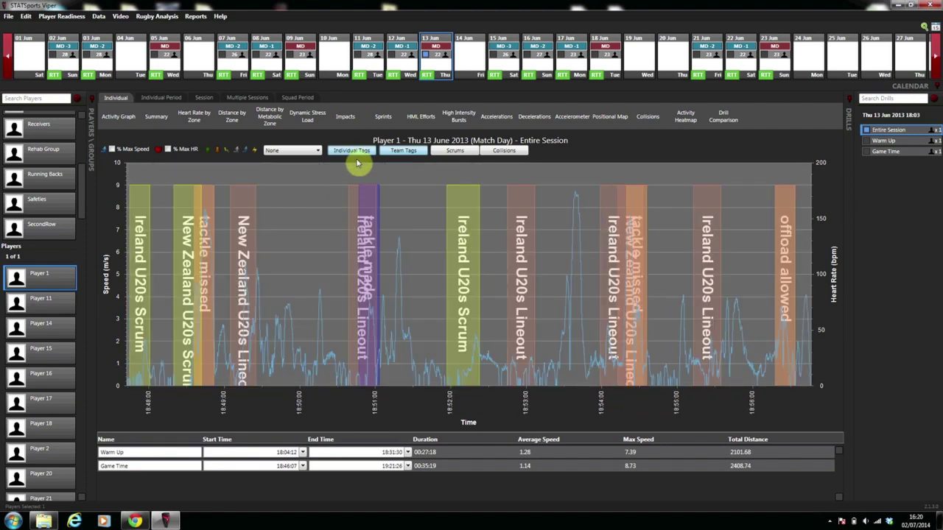
- Compare the graph with the team tags hidden and shown, and turn off both the individual and team tags
left_click(383, 151)
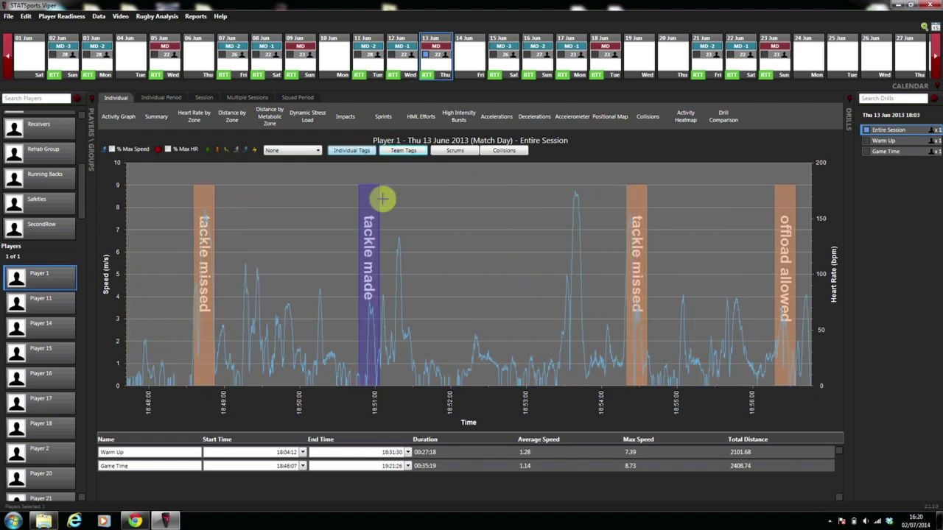
mouse_move(202, 256)
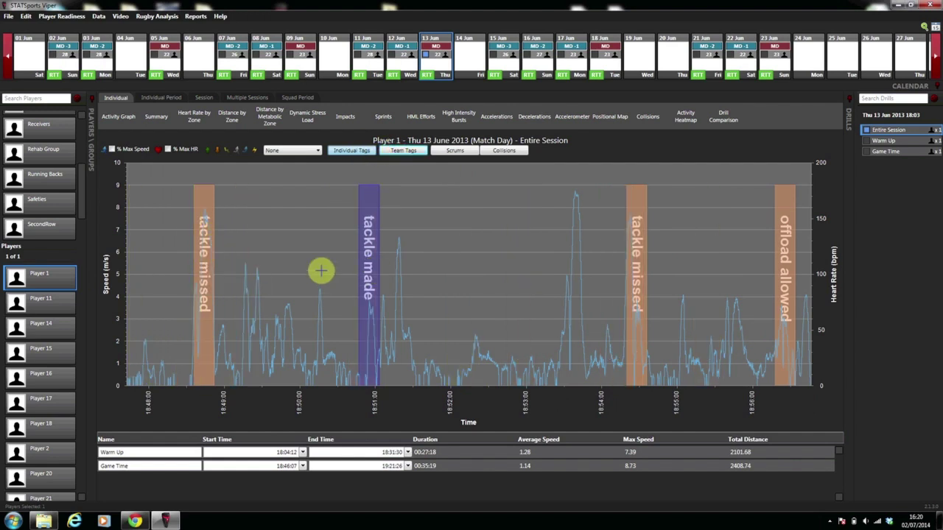
left_click(392, 152)
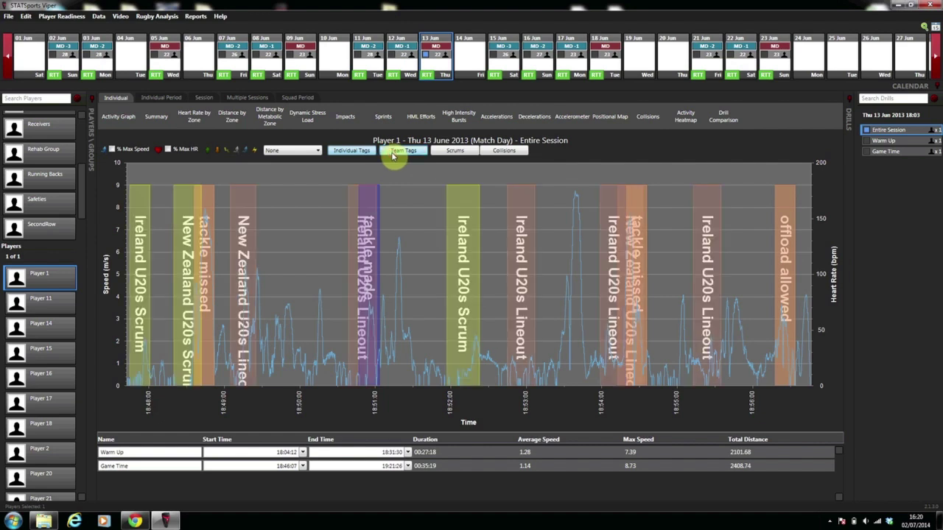
left_click(350, 154)
left_click(395, 153)
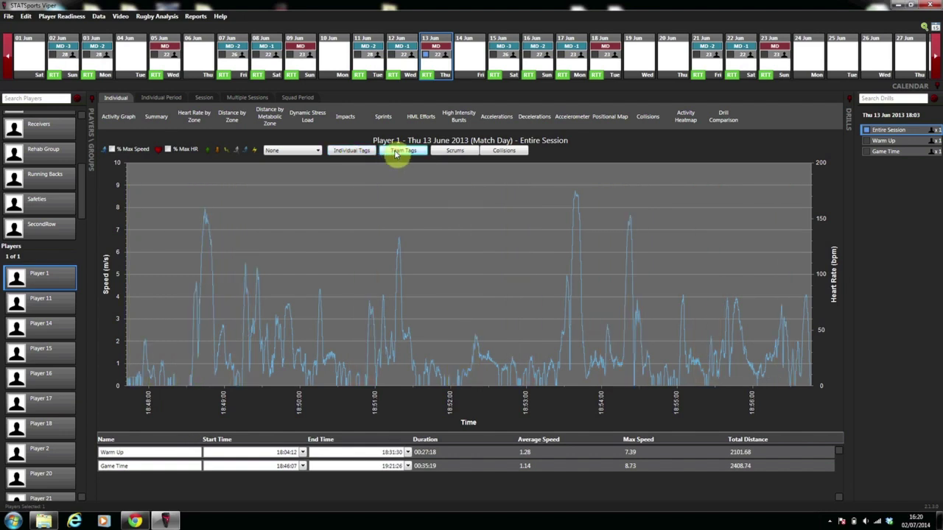